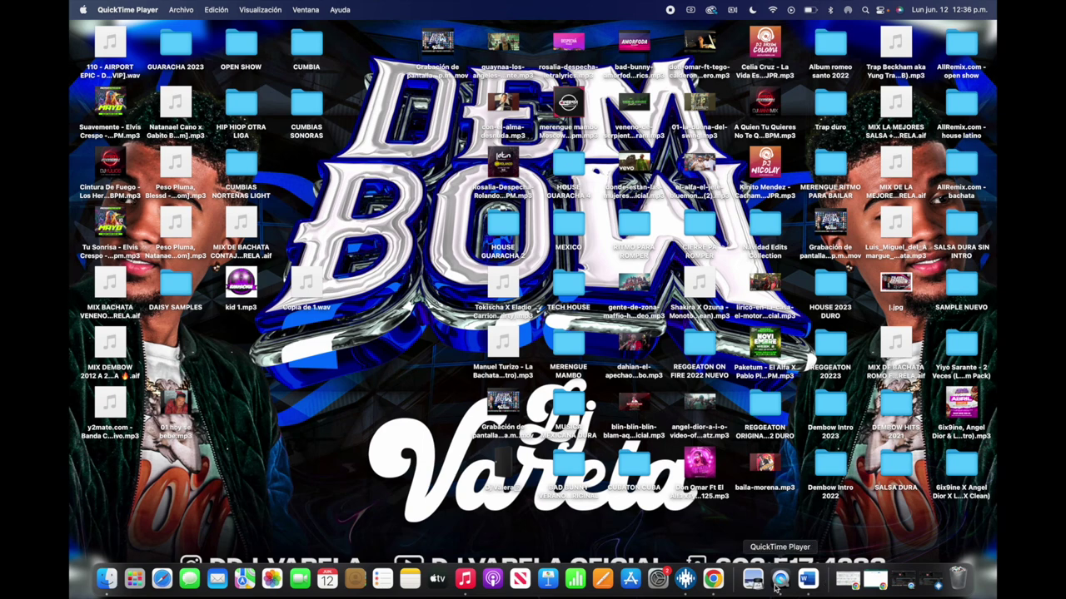
click(932, 587)
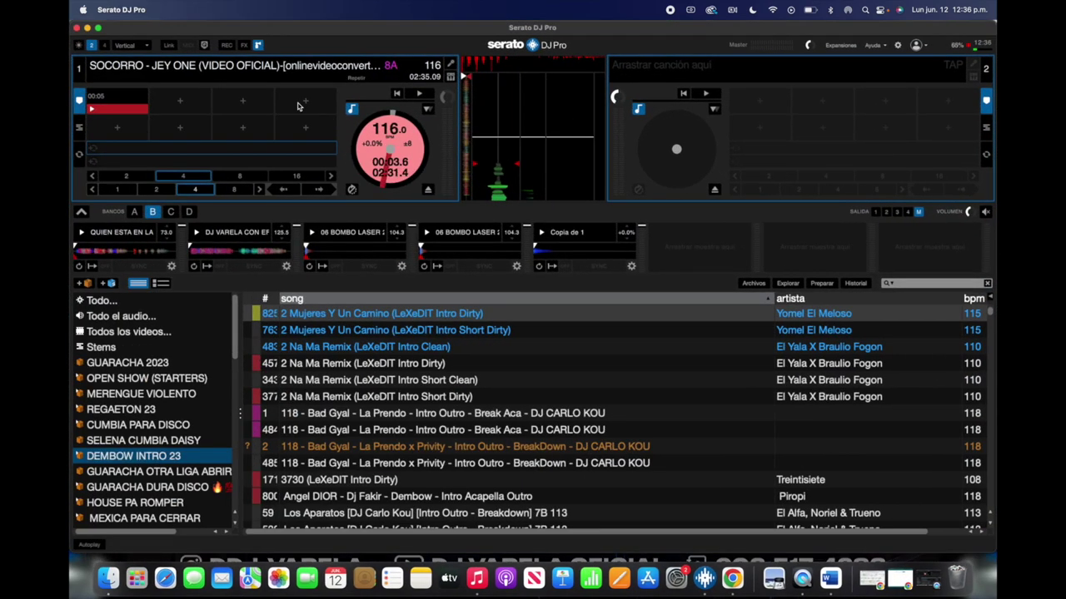
click(98, 28)
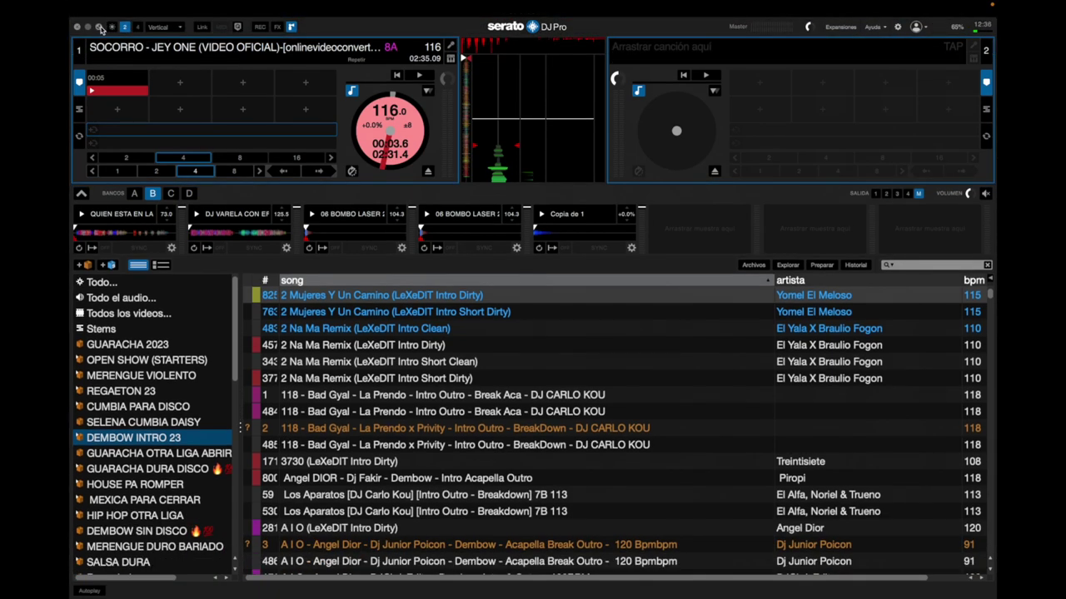
click(99, 28)
click(88, 28)
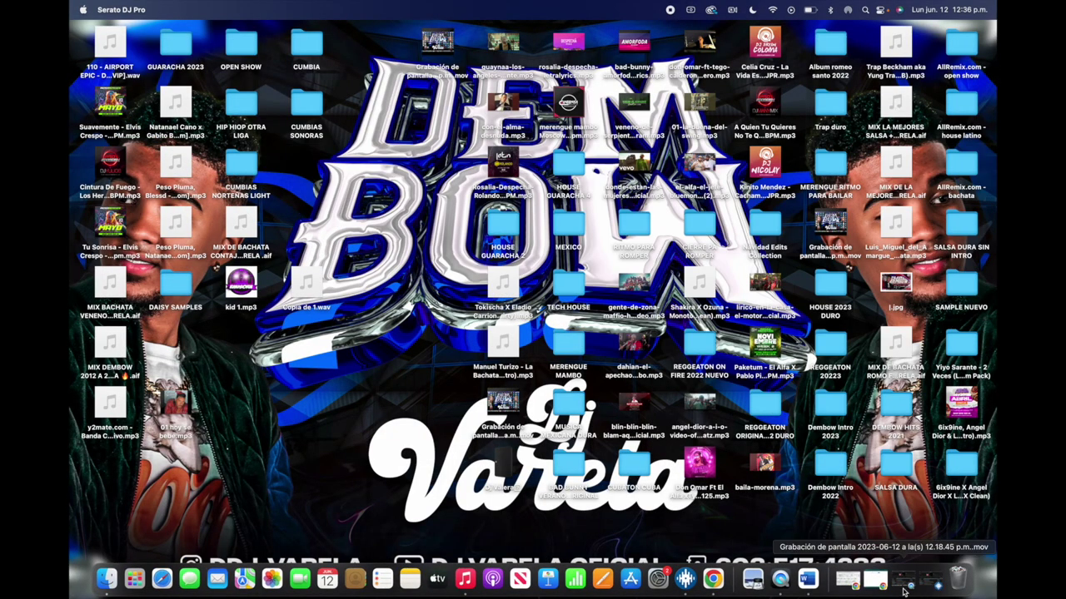
Restore the minimised Serato DJ Pro window to full screen and display the Stems pads on deck 1
click(931, 581)
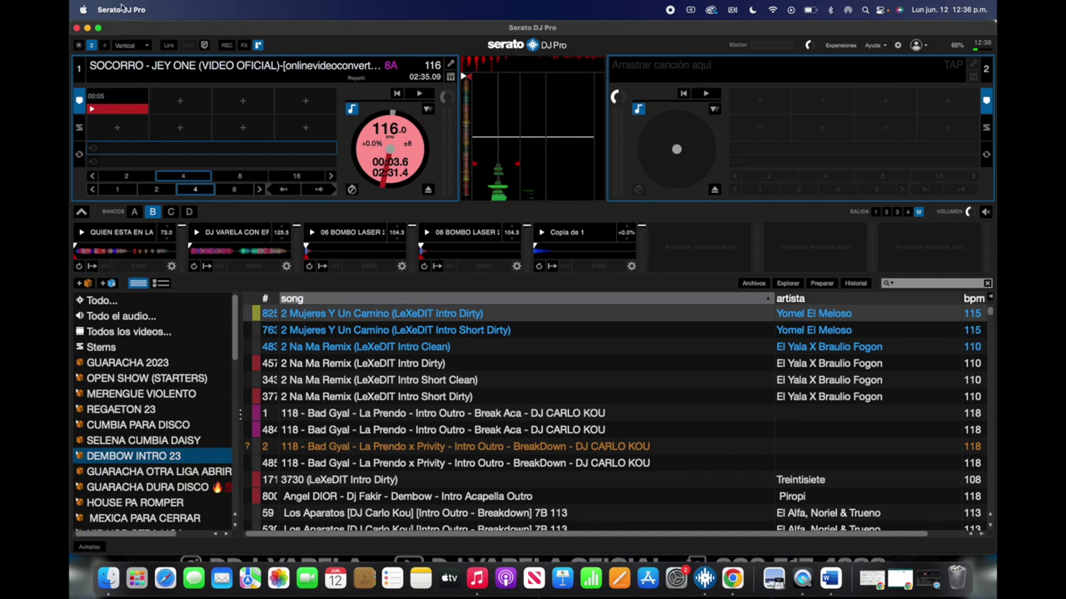
click(97, 29)
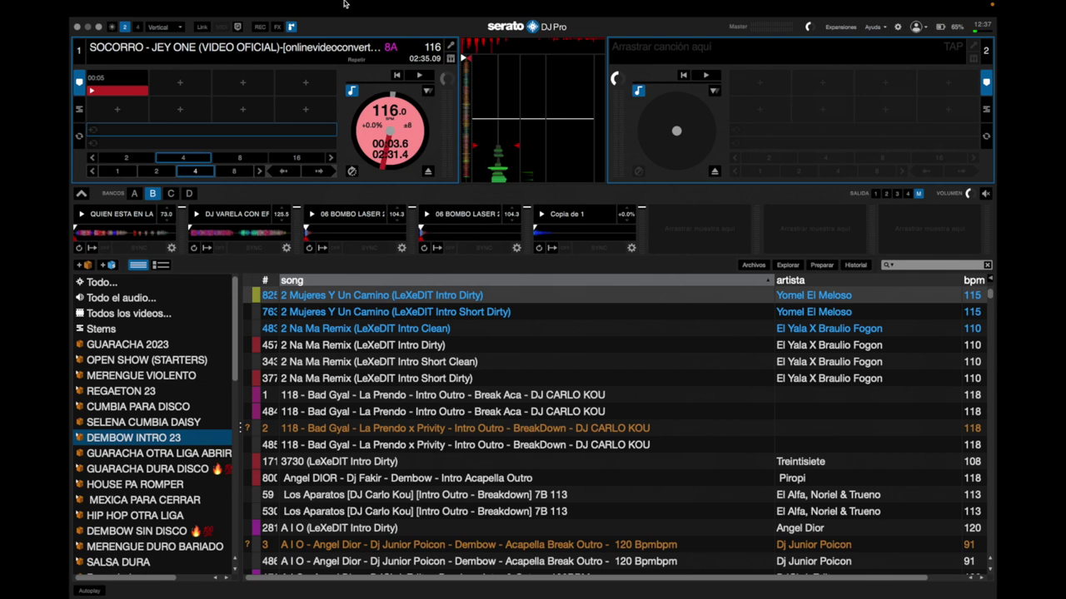
click(79, 110)
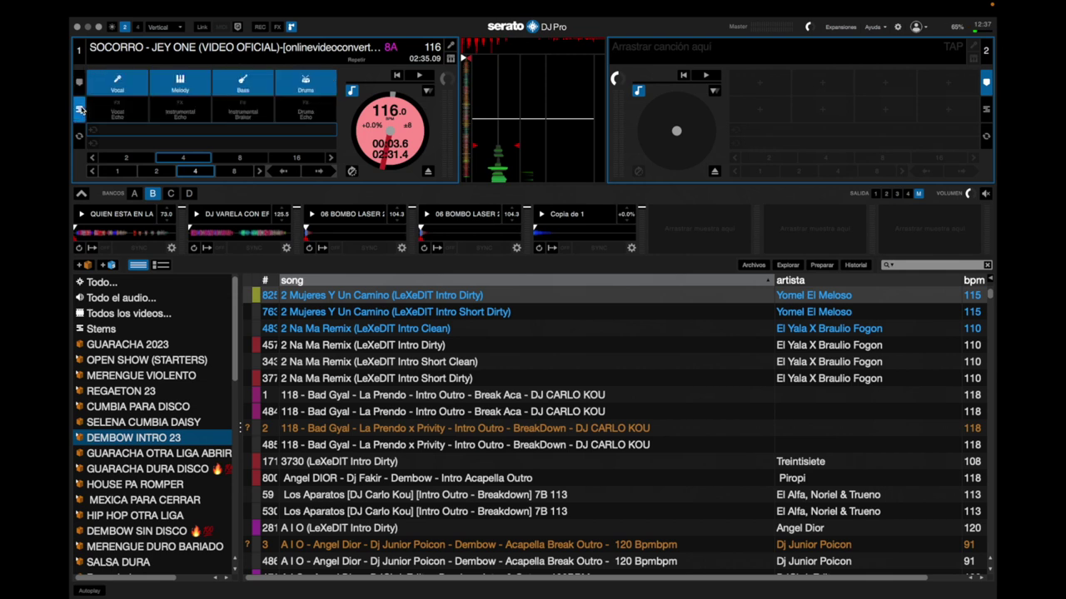
click(126, 89)
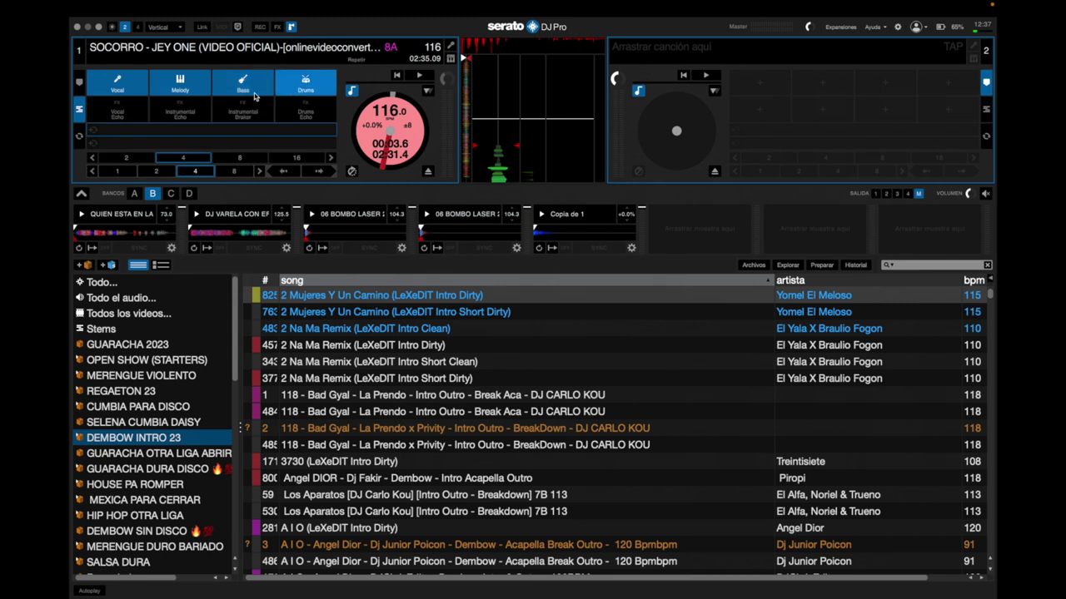
click(299, 90)
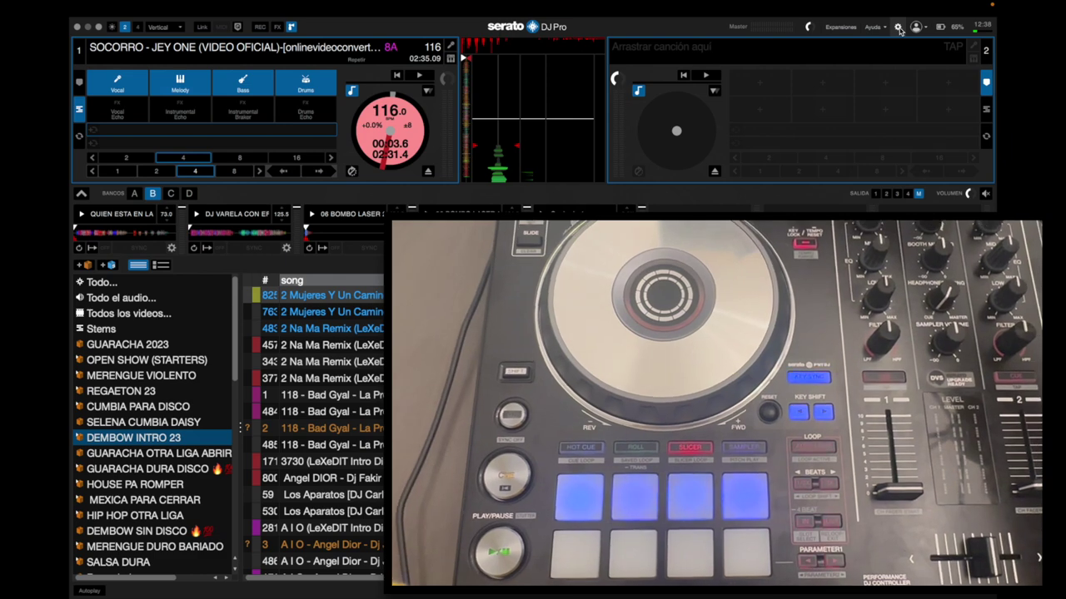
In the DJ preferences, switch Reemplazar modo Pad con Stems off and on again, and look at the Modo Pad choices
click(899, 27)
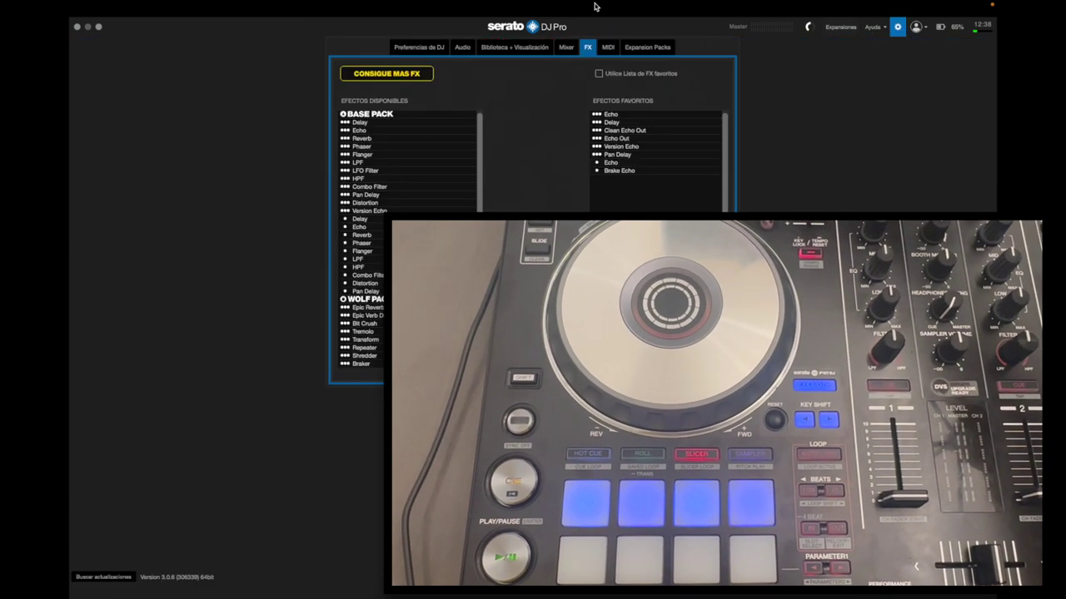
click(419, 48)
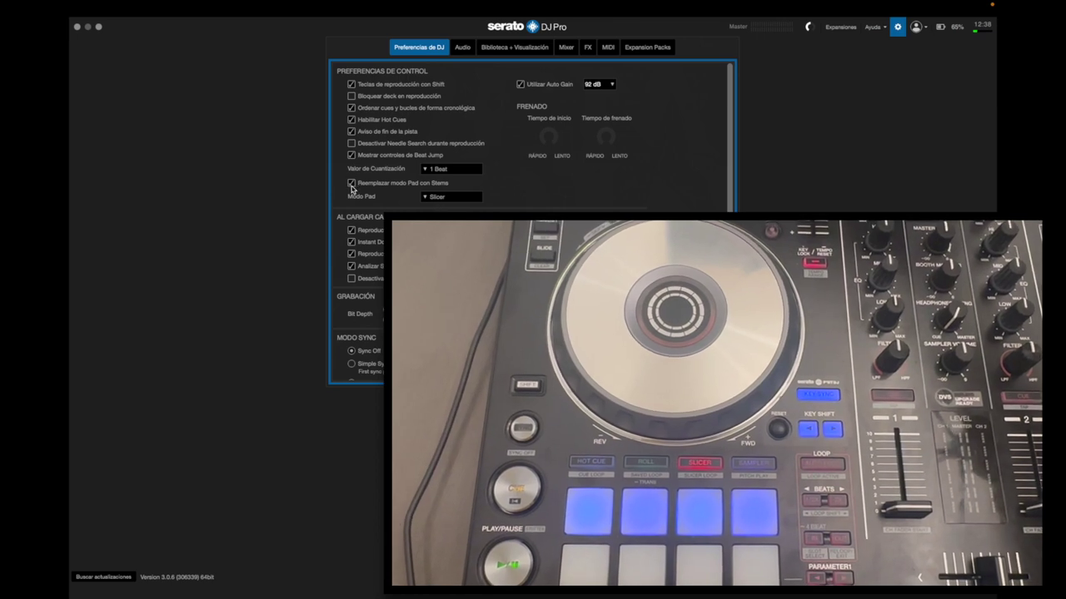
click(351, 183)
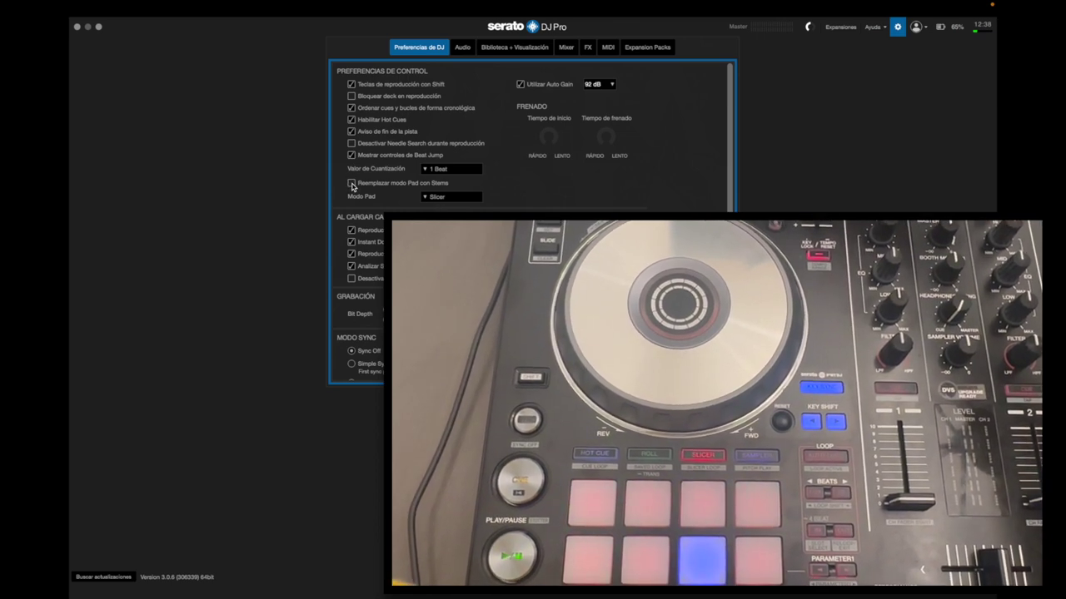
click(351, 183)
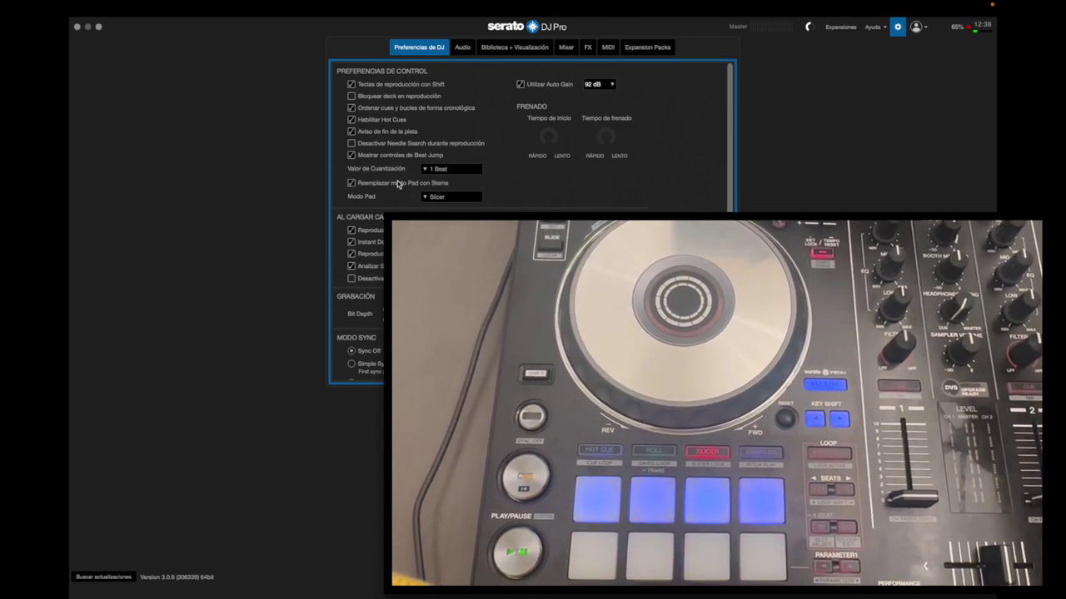
click(428, 198)
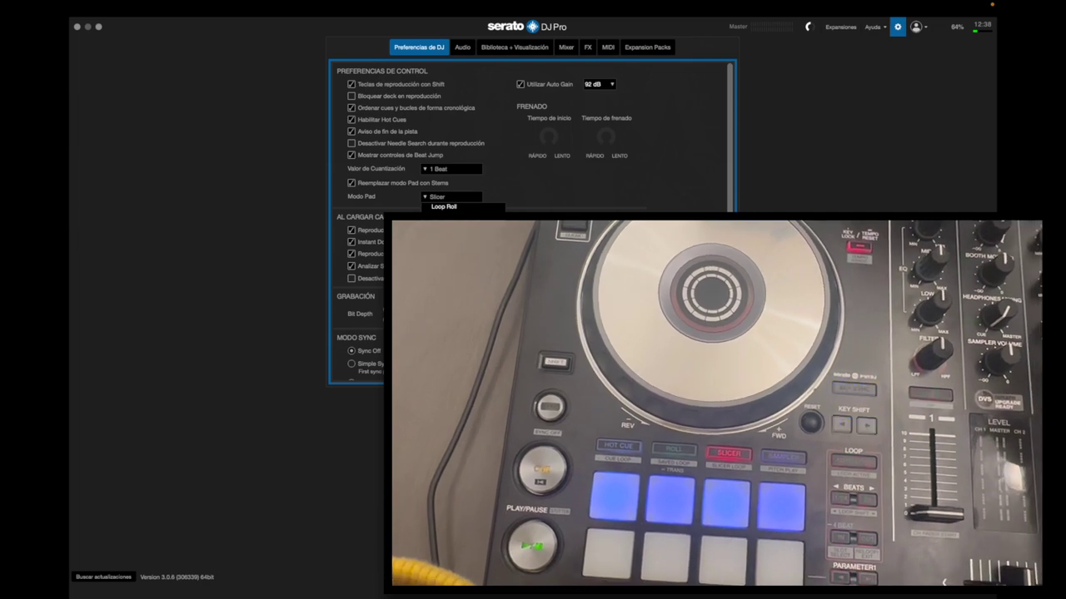
key(Escape)
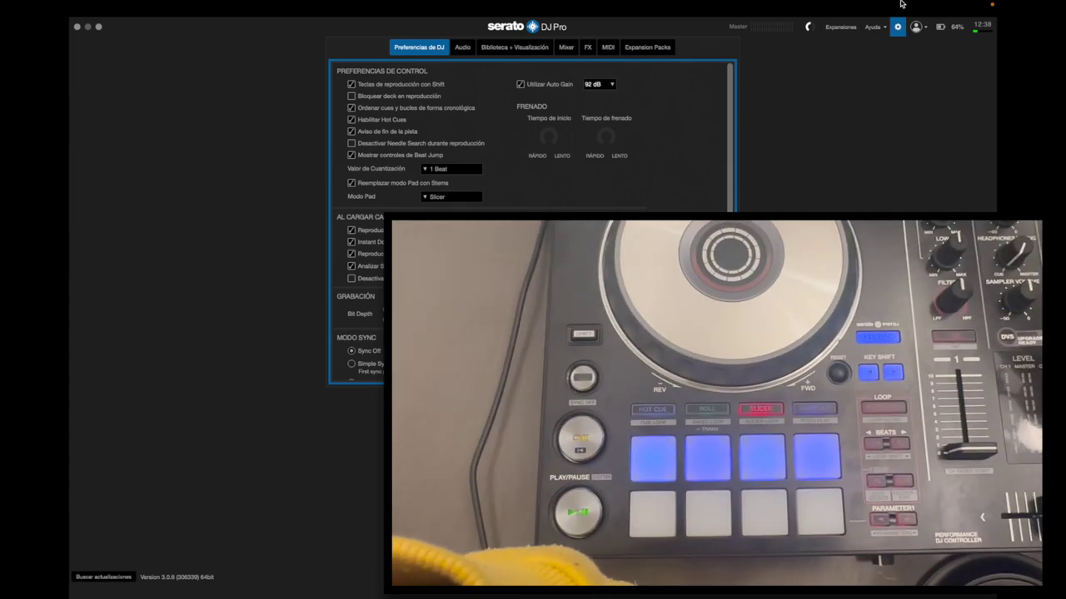
click(897, 27)
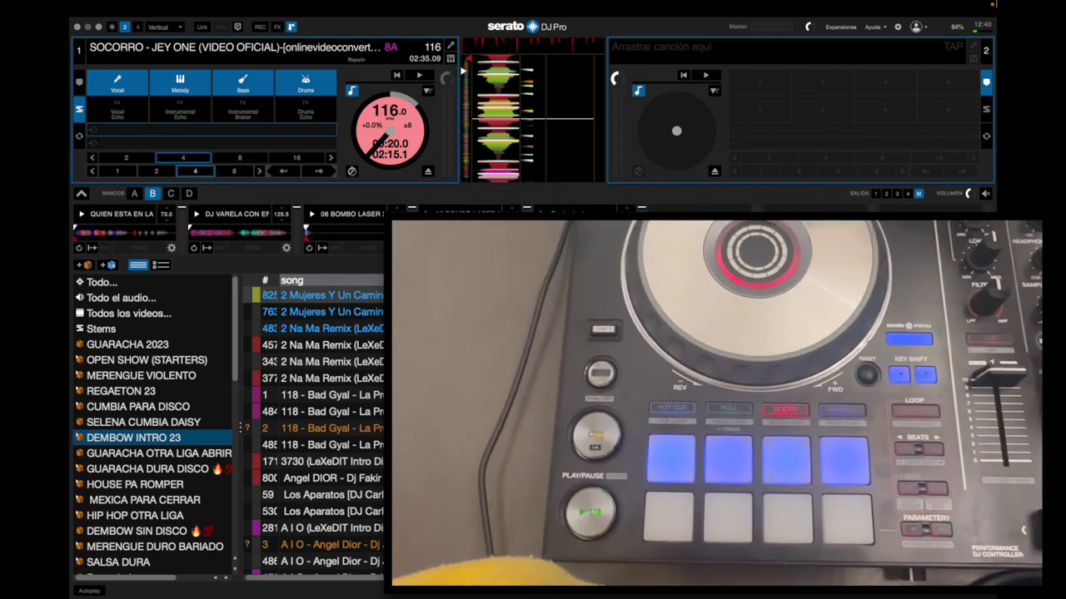
Review the Stems pad replacement option and the available Modo Pad choices in the DJ preferences
click(898, 26)
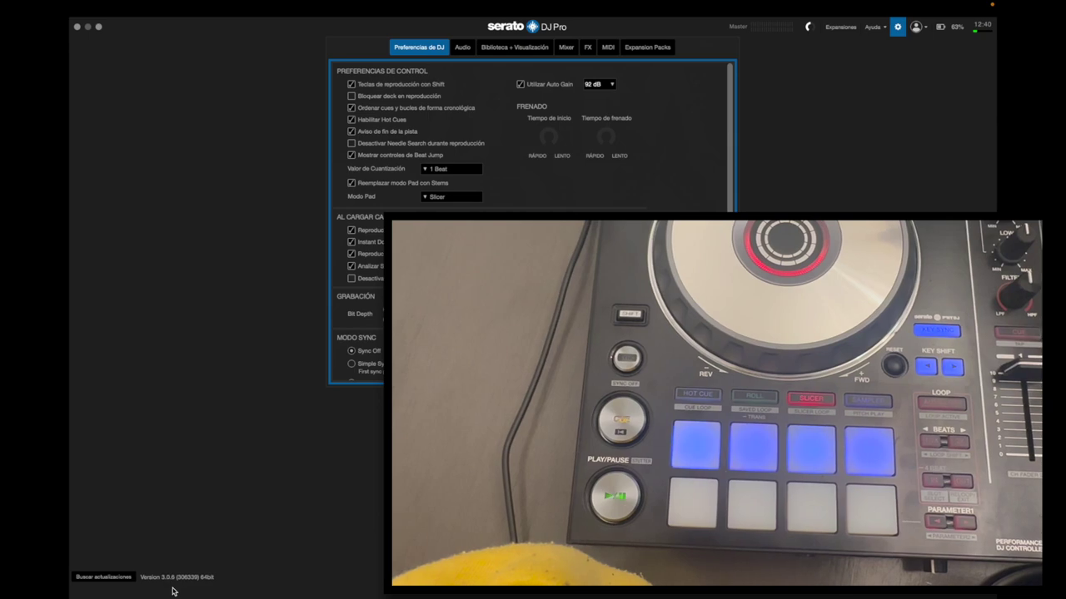
click(896, 27)
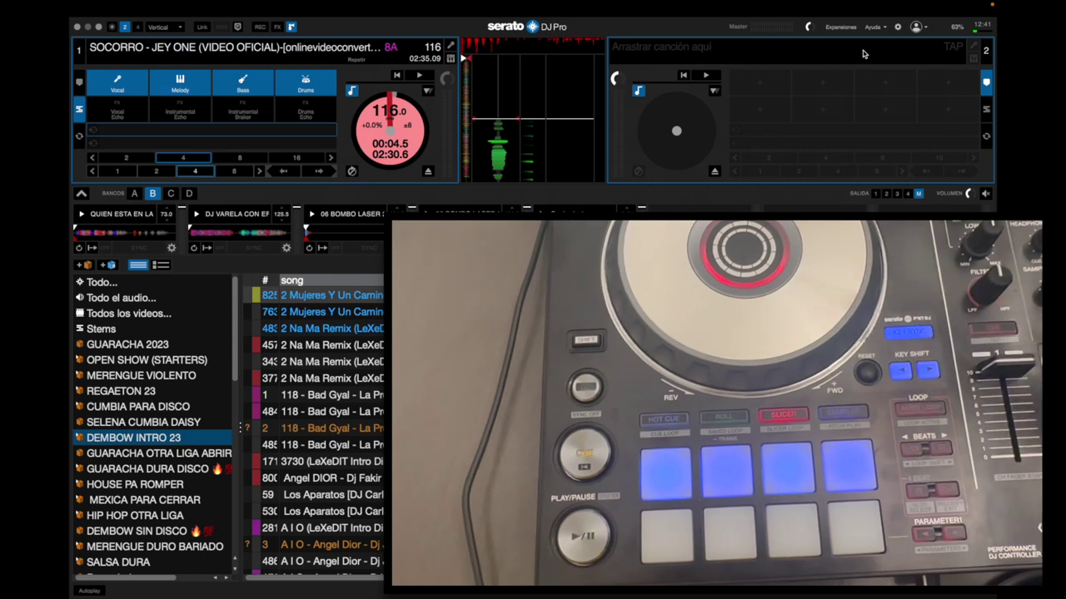
click(896, 27)
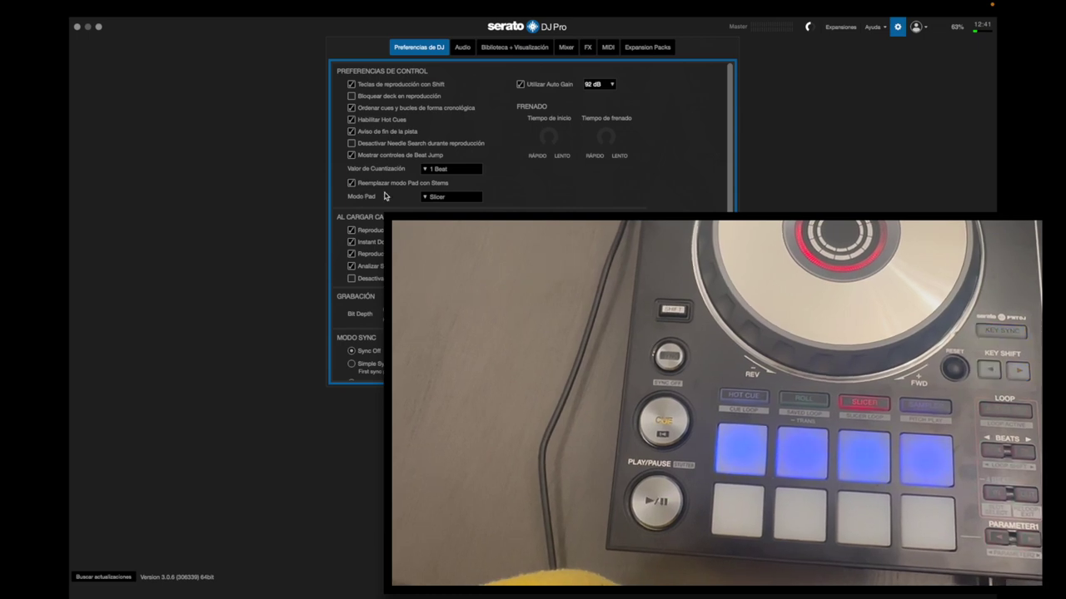
click(428, 198)
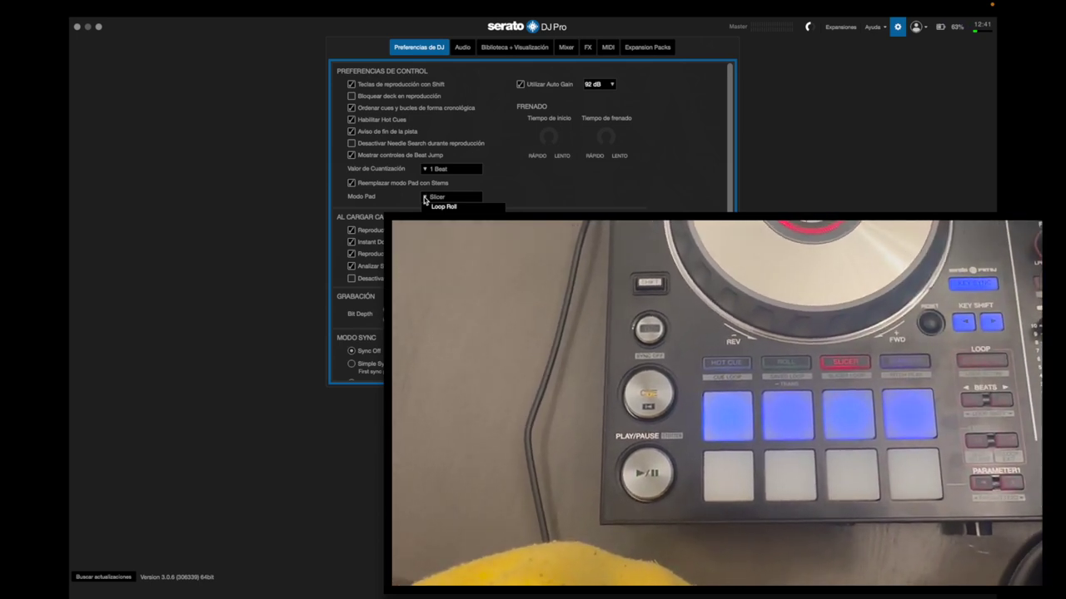
click(427, 196)
click(897, 29)
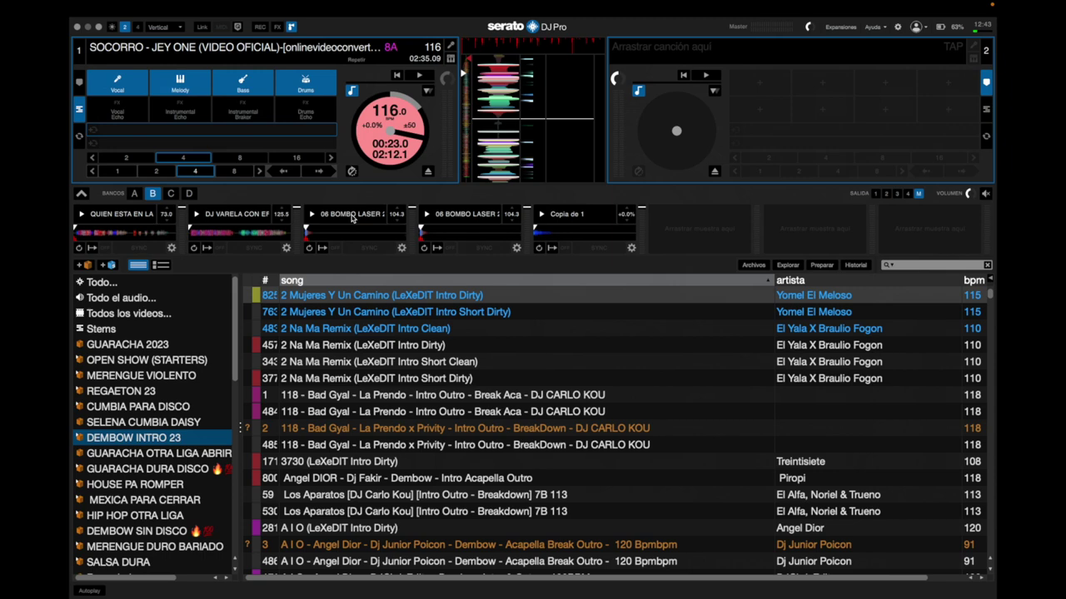
Search the Dembow Intro 2023 subcrate for "GAS" and load Gass Pure (LeXeDIT Intro Dirty) onto deck 2
click(80, 439)
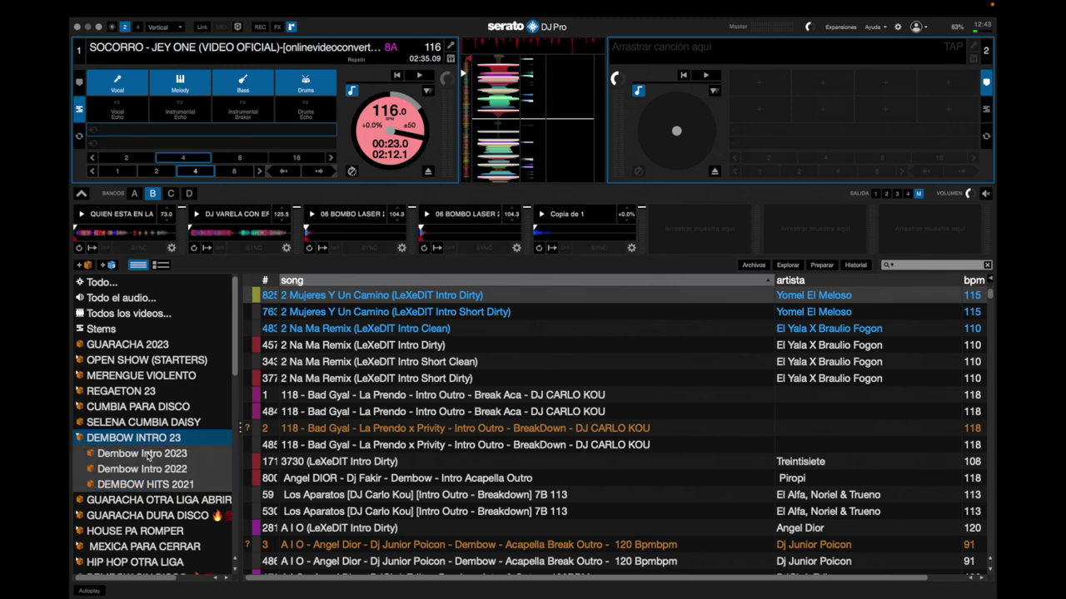
click(149, 456)
click(908, 268)
text(PUE)
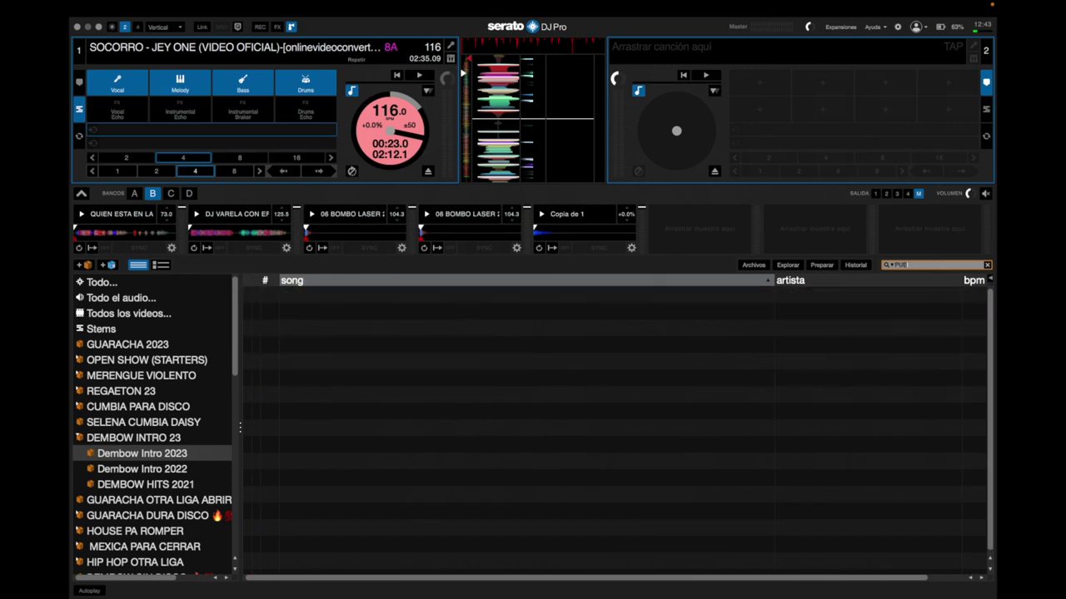
key(BackSpace)
key(BackSpace)
key(BackSpace)
text(GAS)
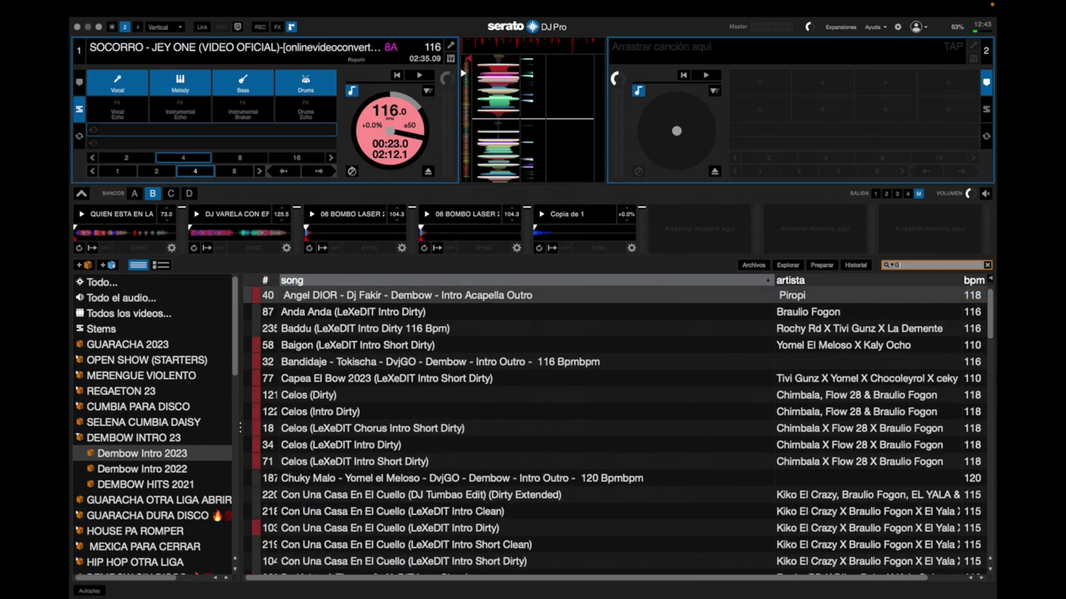
click(642, 298)
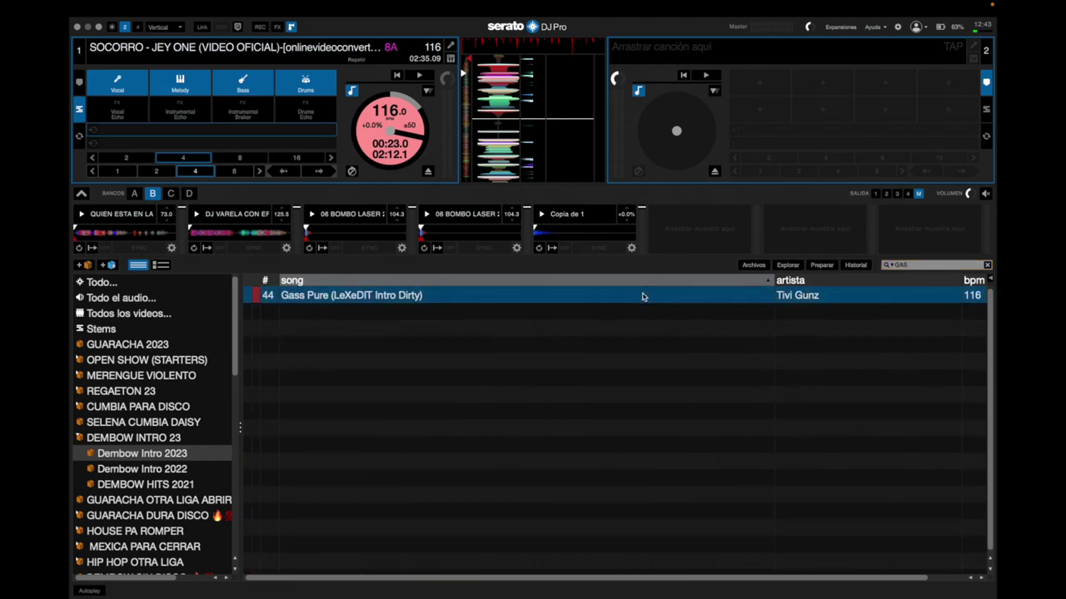
key(shift+Right)
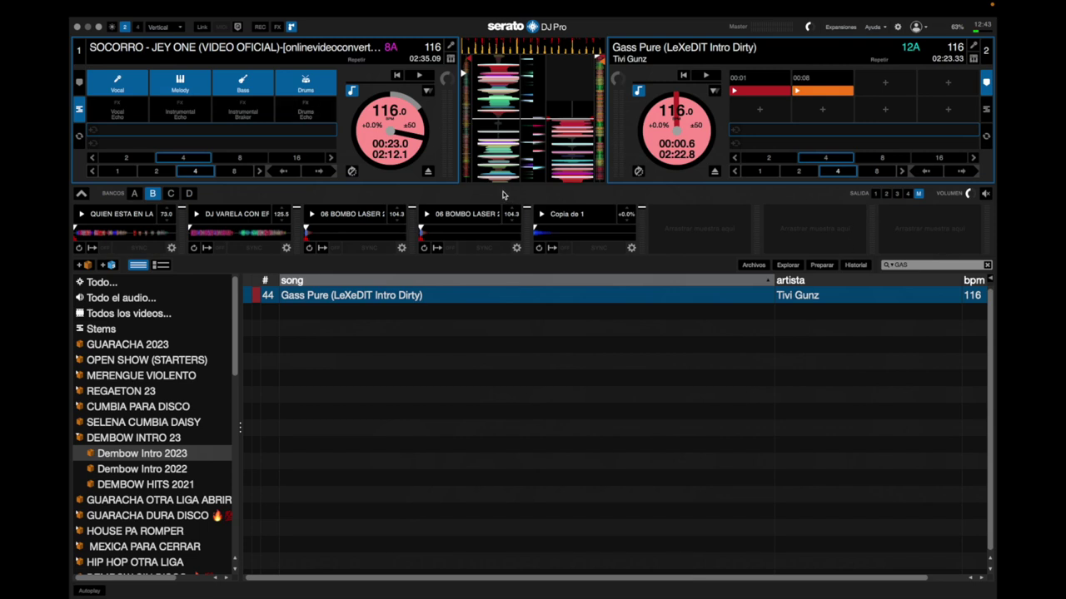
Start both decks playing, with deck 1 from its first hot cue and a 4-beat loop on deck 2
key(1)
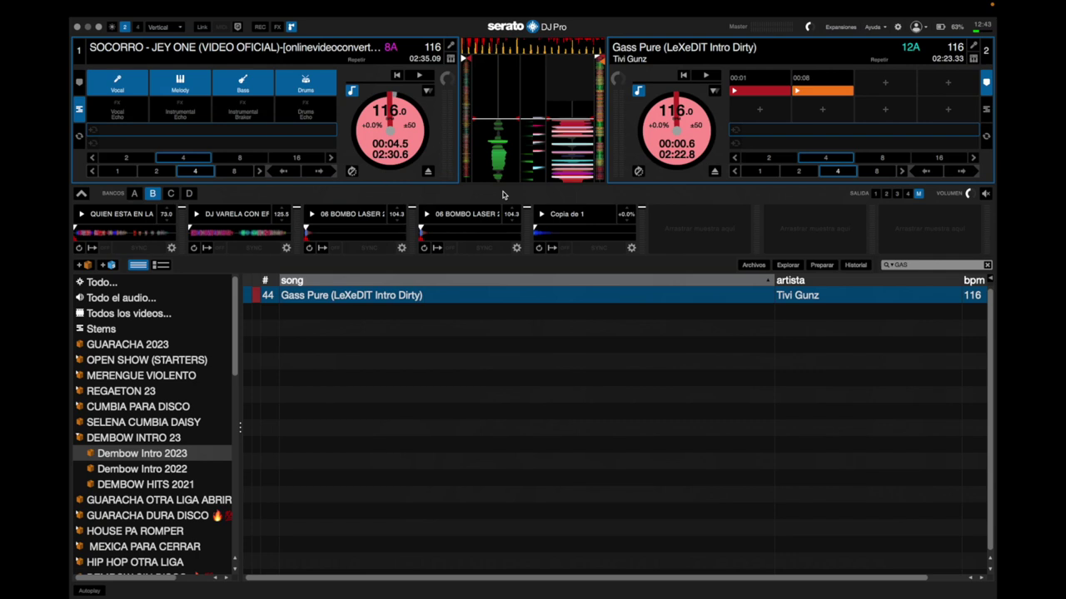
key(e)
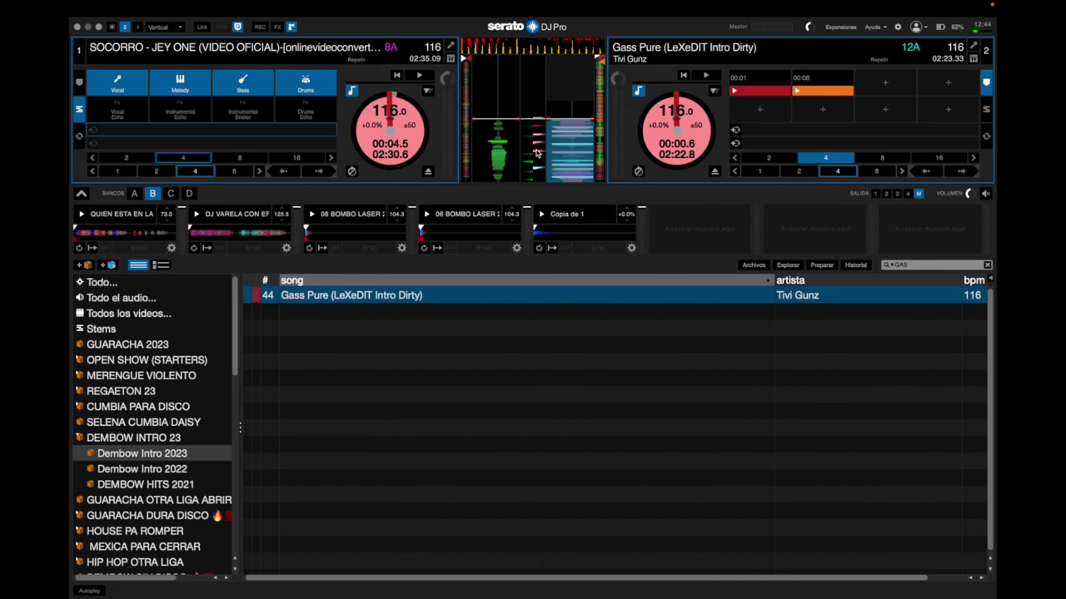
key(w)
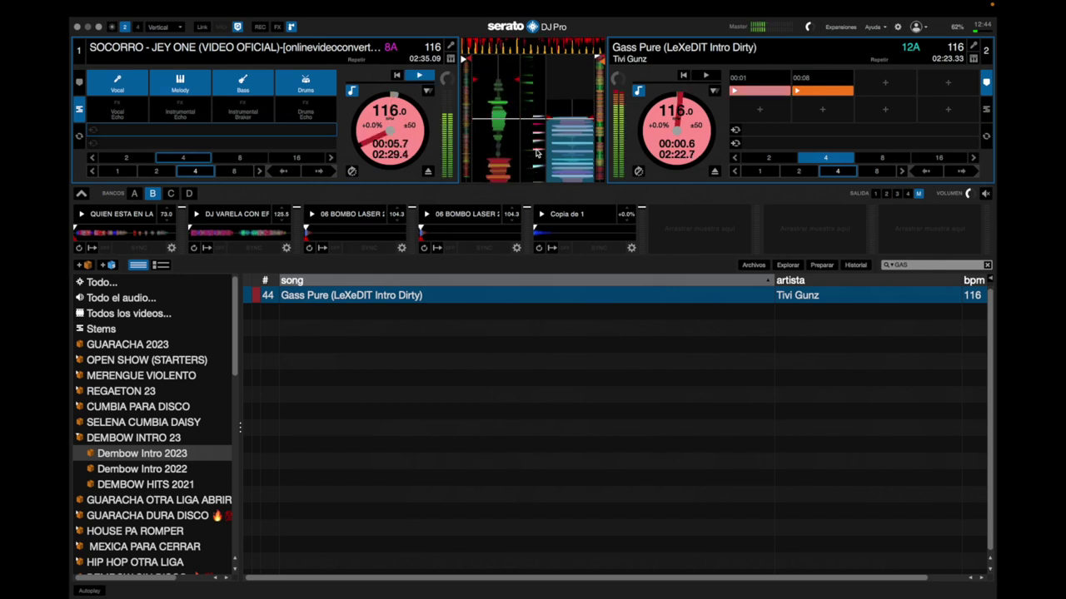
key(s)
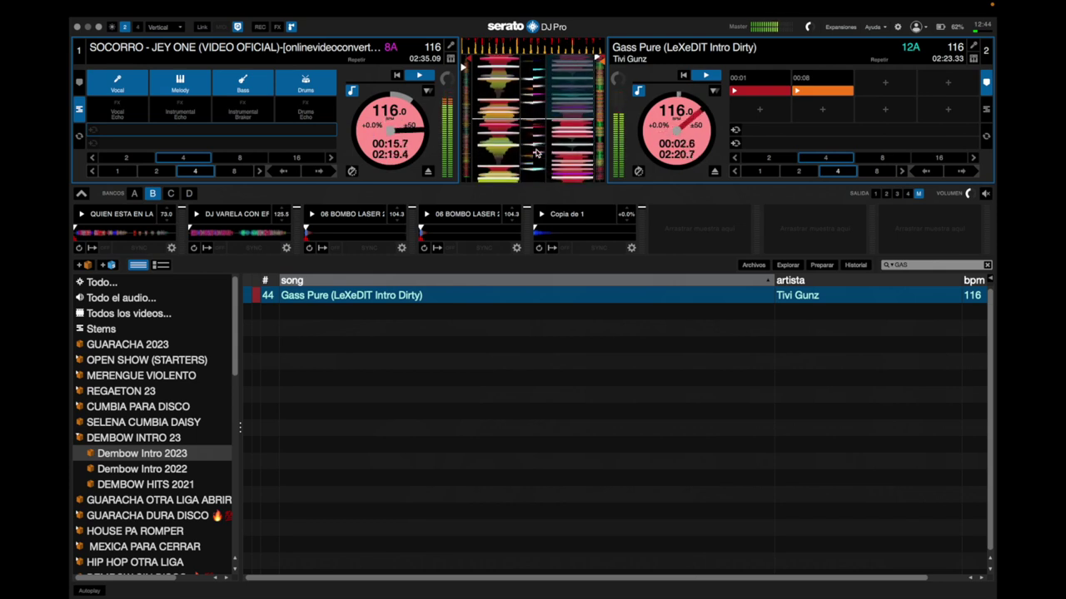
Mute the Bass and Drums stems on deck 1 while both tracks play
key(ctrl+3)
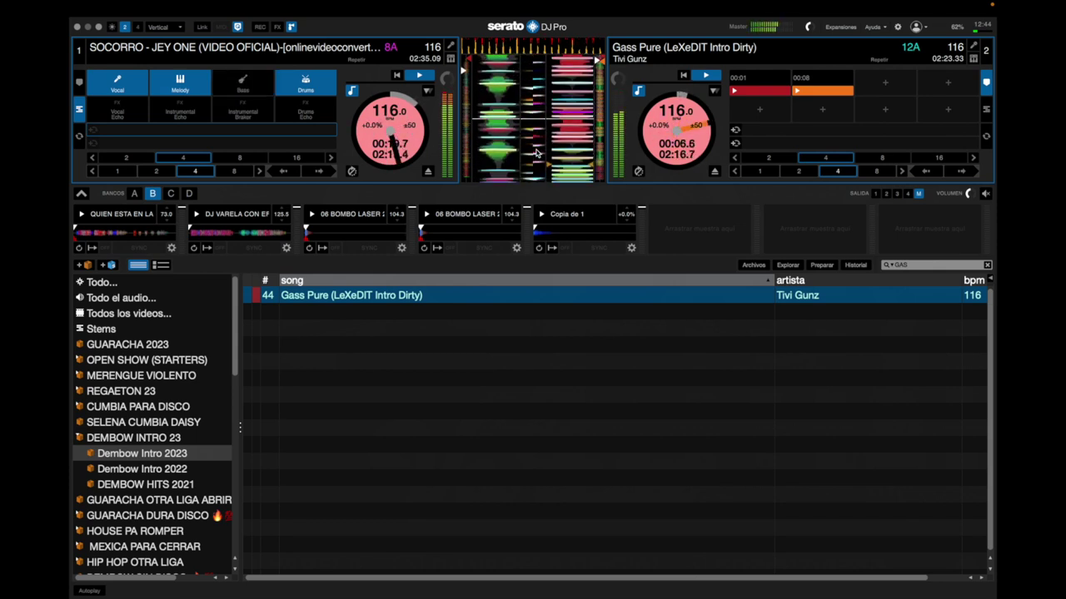
key(ctrl+4)
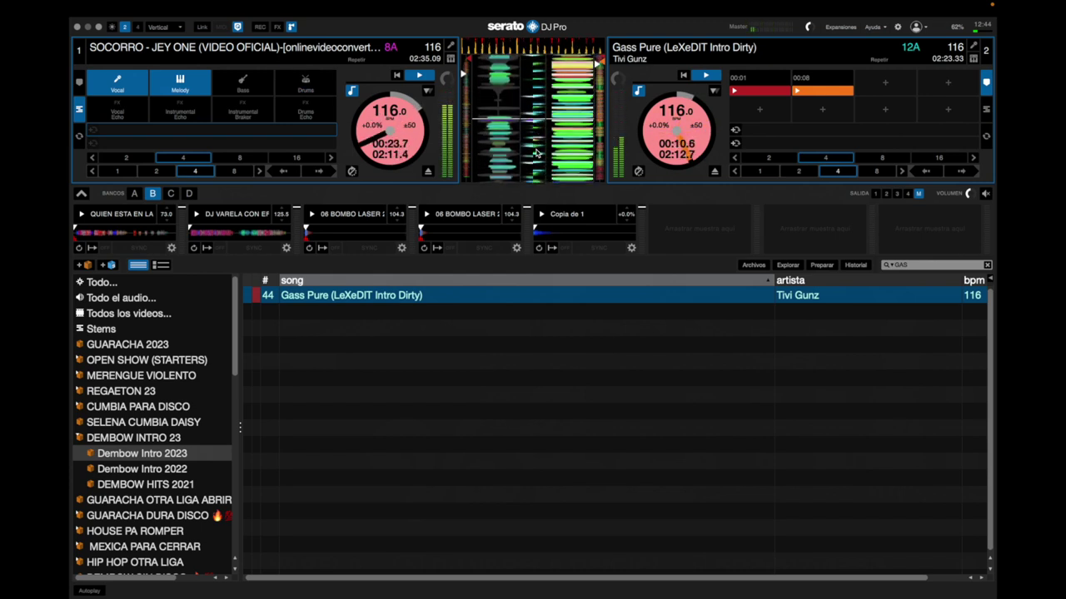
Stop both decks and turn the Bass and Drums stems of deck 1 back on
key(s)
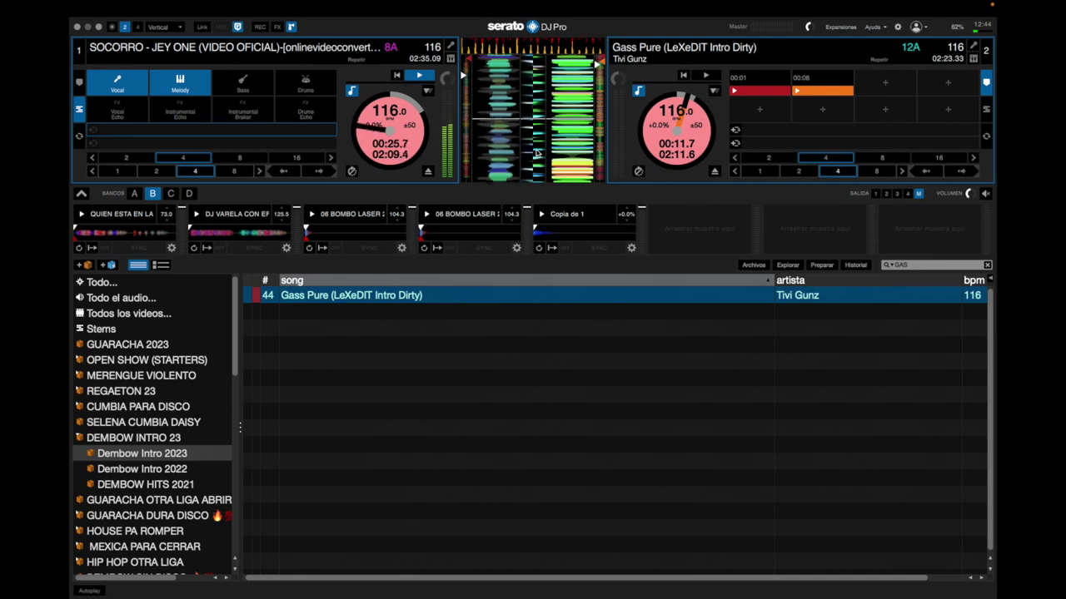
key(w)
key(ctrl+e)
key(ctrl+r)
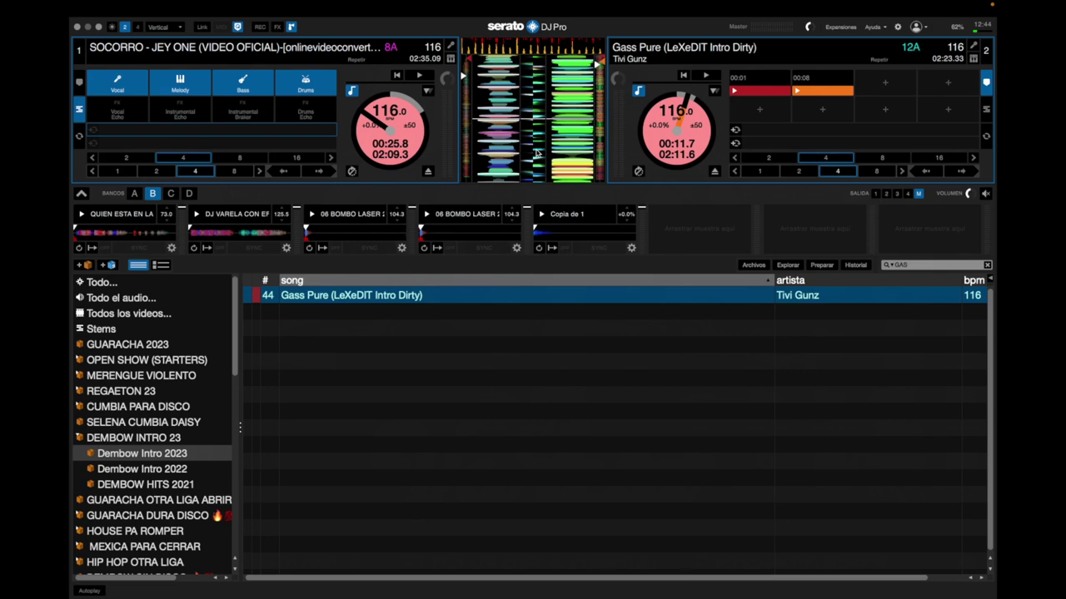
Play the samples in slots 2 and 4 of sampler bank B
key(1)
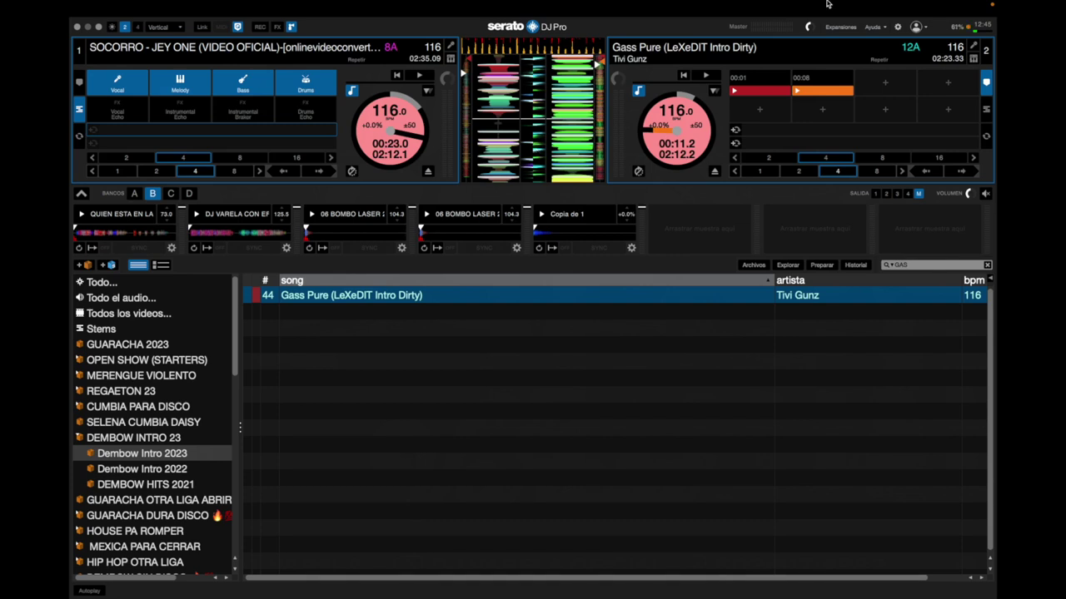
key(ctrl+2)
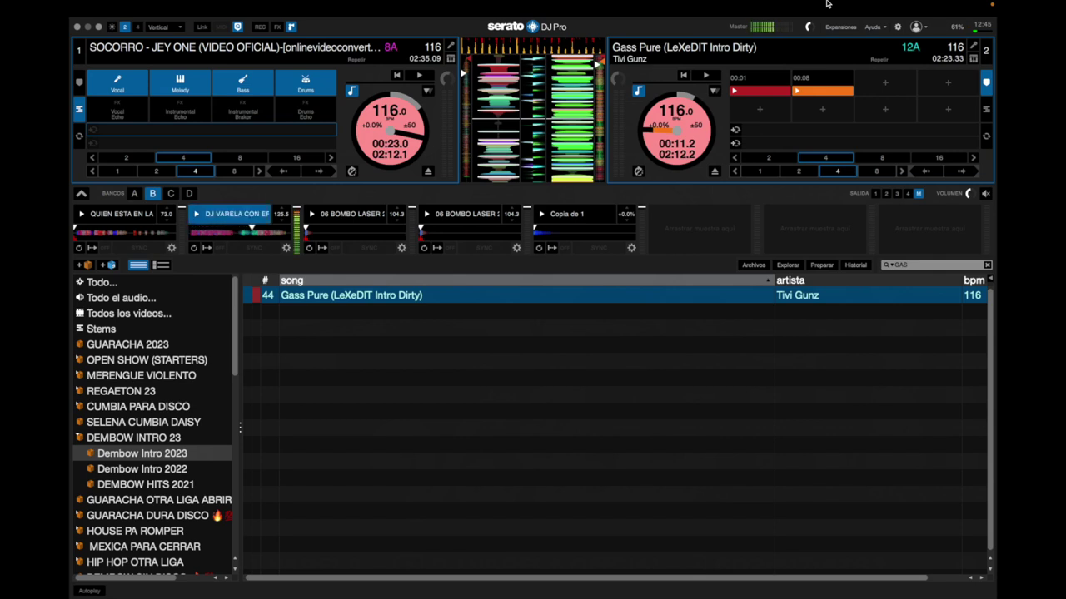
key(ctrl+4)
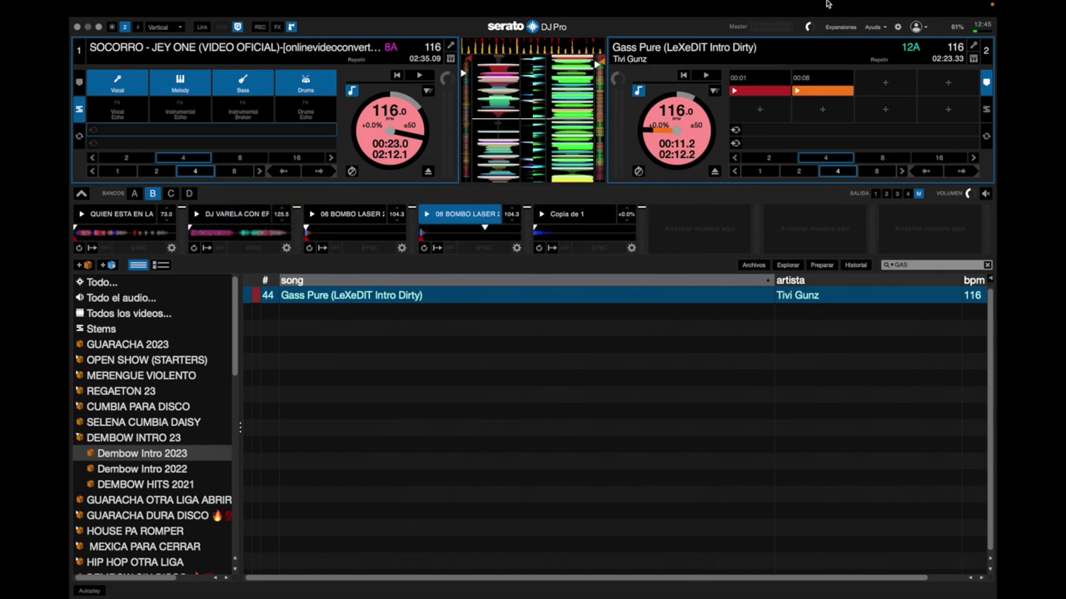